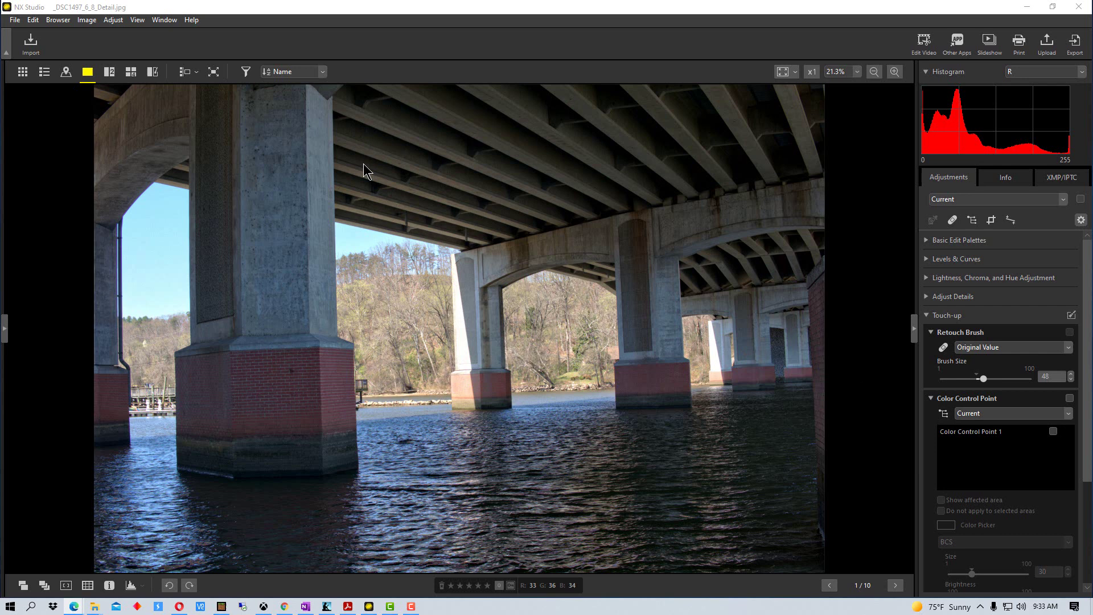
- Check for updates from the Help menu and select the NX Studio Ver. 1.0.1 entry in Message Center 2
left_click(196, 22)
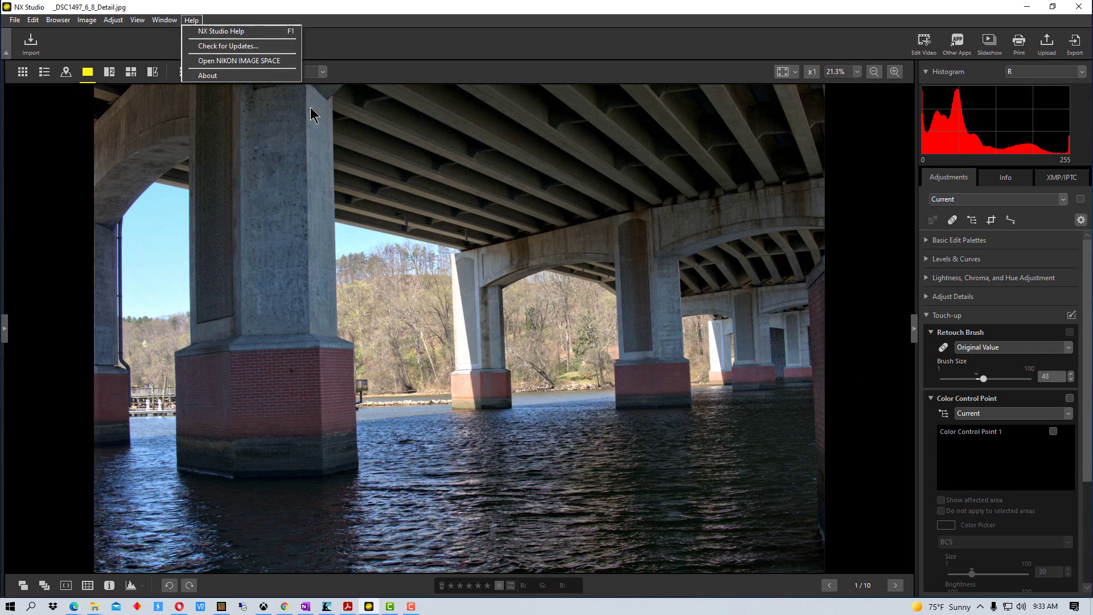
left_click(244, 47)
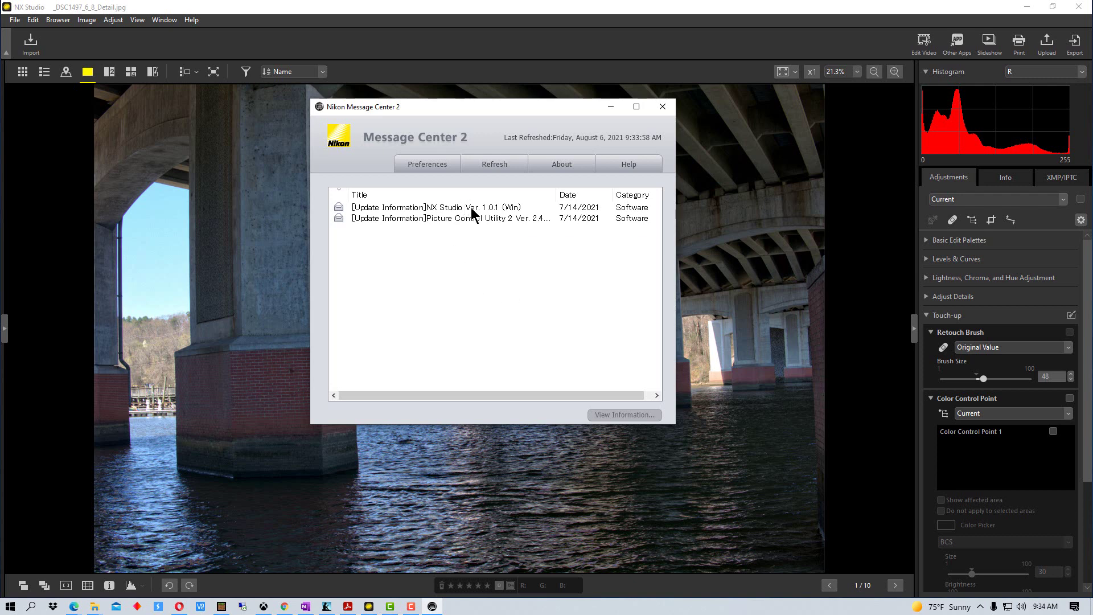
left_click(442, 218)
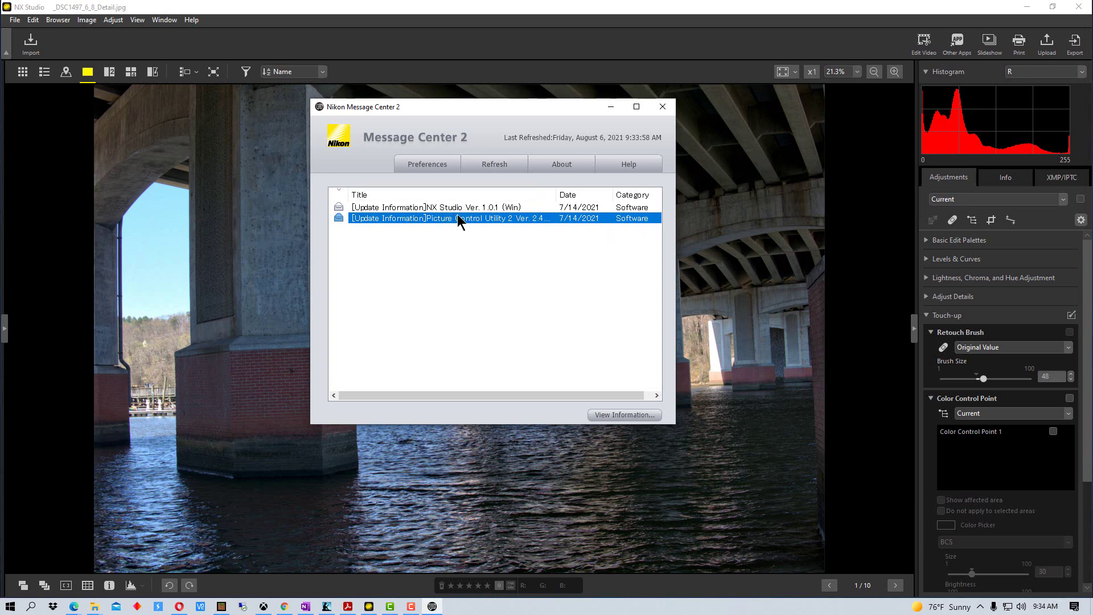
left_click(457, 208)
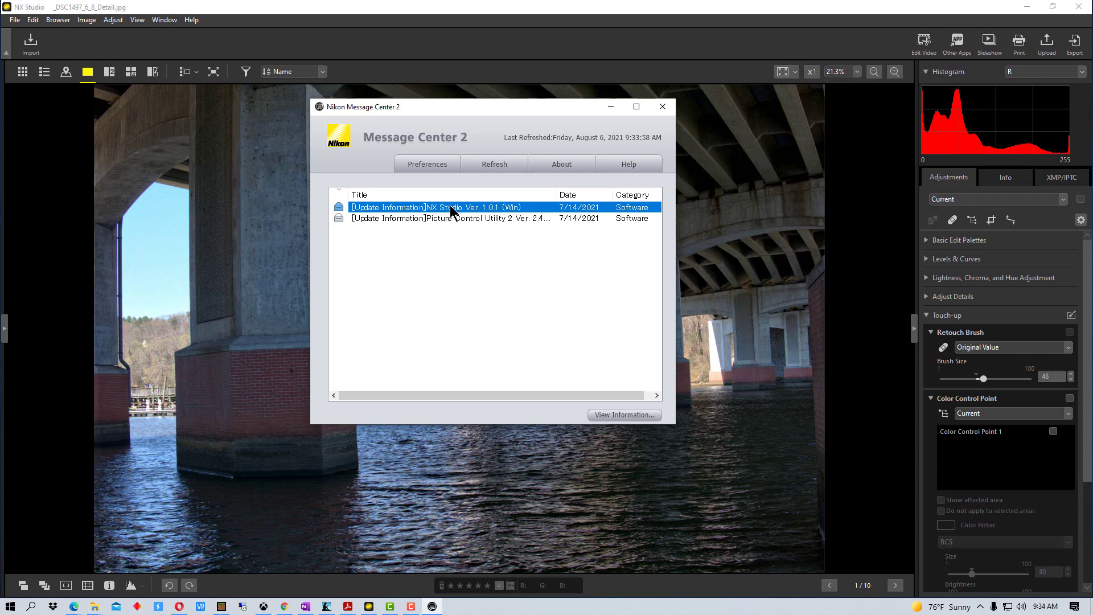
- Open the NX Studio update's download page and read through its Notices section
double_click(449, 207)
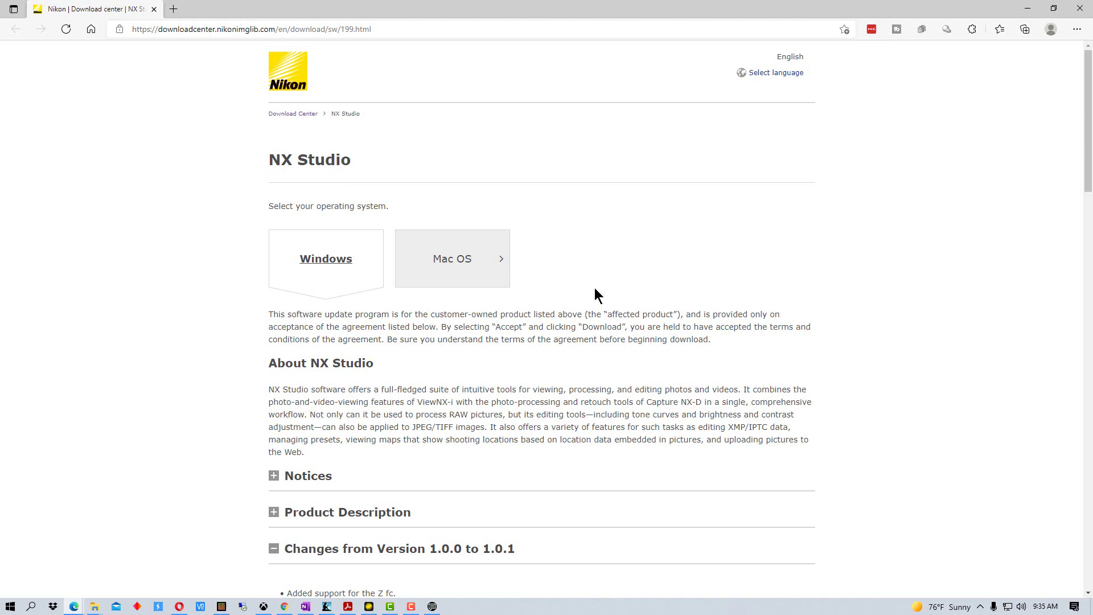
left_click(275, 478)
double_click(274, 478)
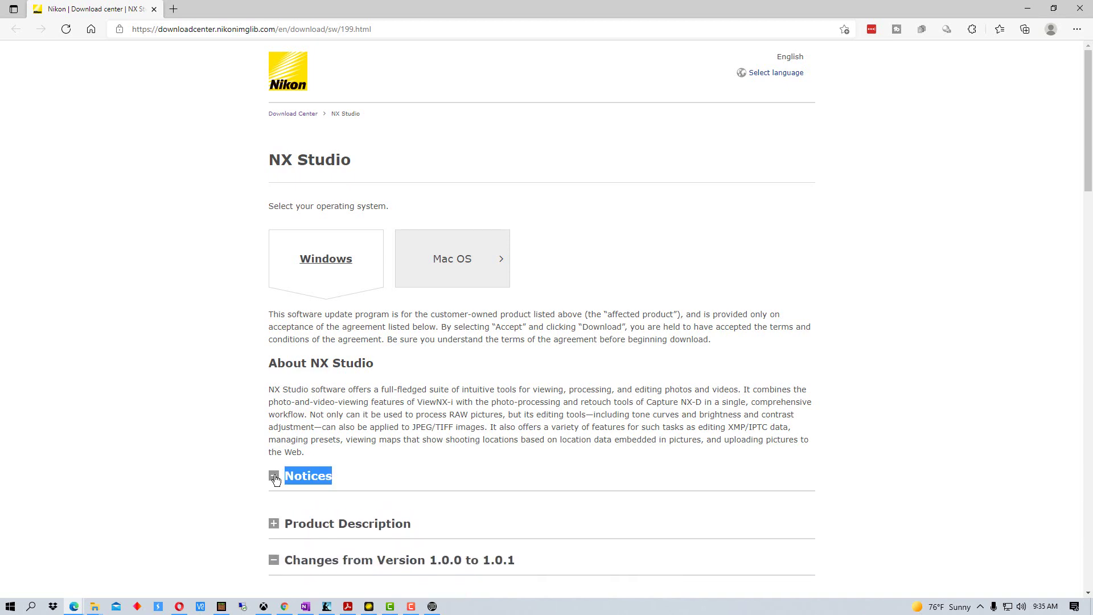
scroll(428, 443, "down", 1)
scroll(428, 443, "down", 7)
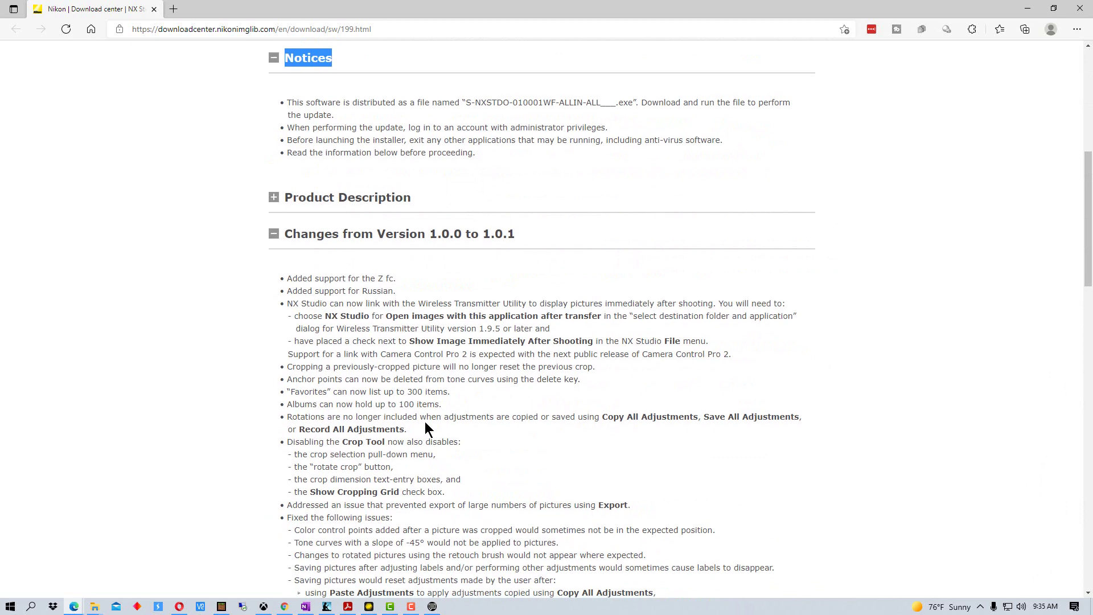
left_click(273, 195)
scroll(334, 510, "up", 8)
scroll(488, 471, "down", 4)
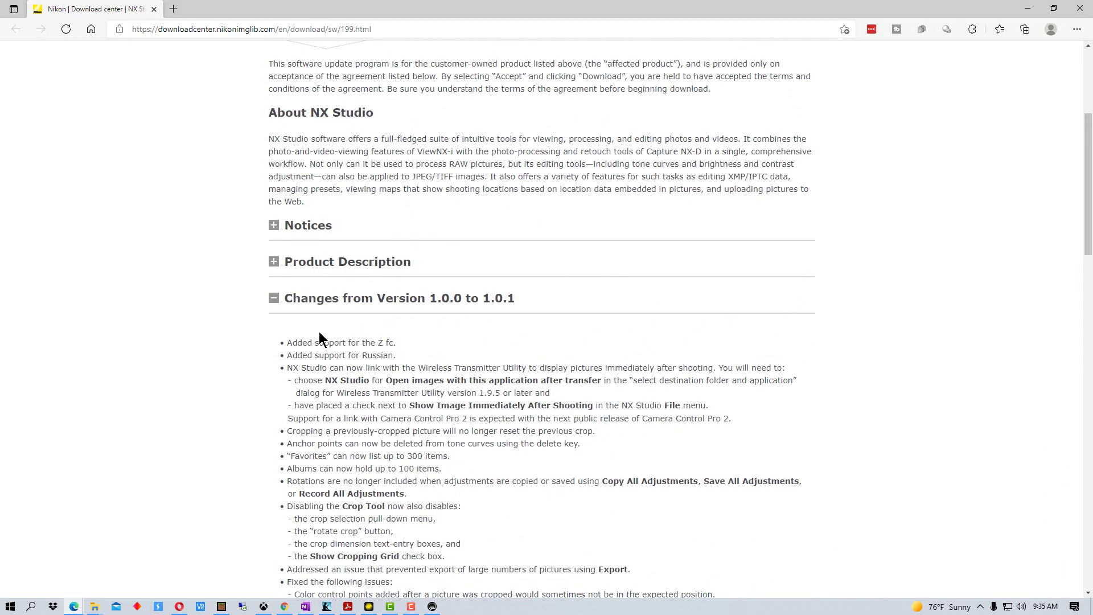
- Review the 'Changes from Version 1.0.0 to 1.0.1' list and scroll down to the Agreement
left_click(275, 298)
scroll(476, 340, "down", 8)
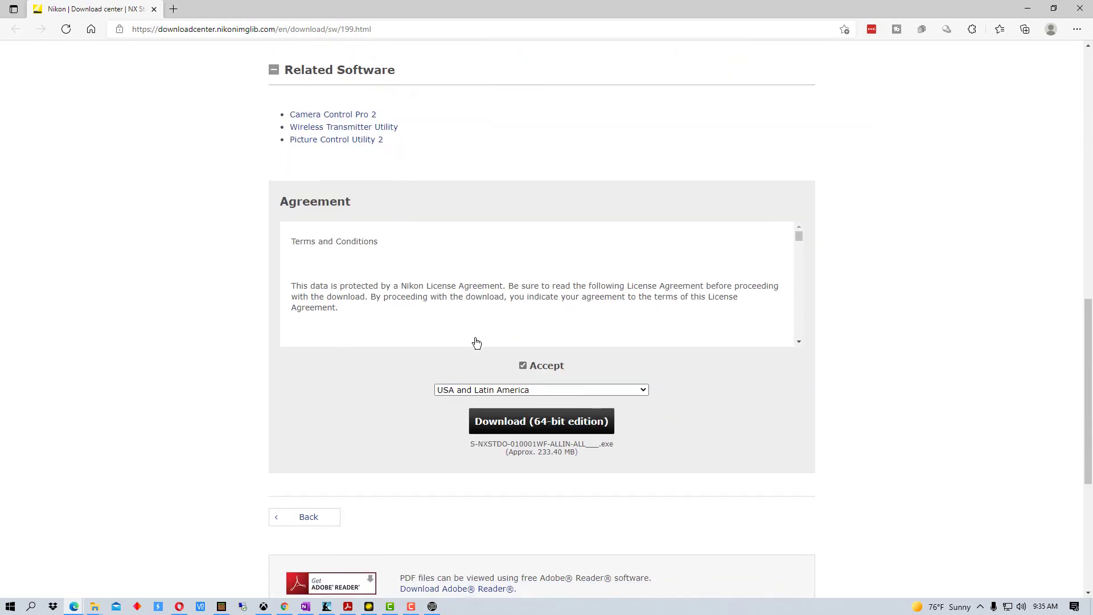
scroll(476, 339, "down", 1)
scroll(659, 362, "up", 2)
scroll(659, 362, "up", 4)
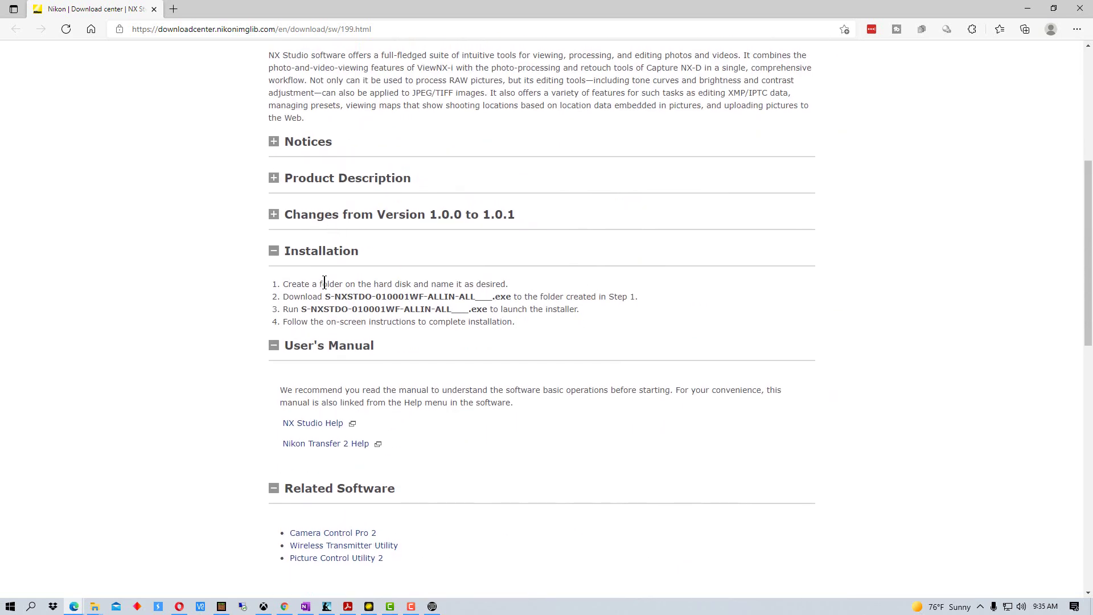
left_click(269, 215)
scroll(512, 248, "down", 8)
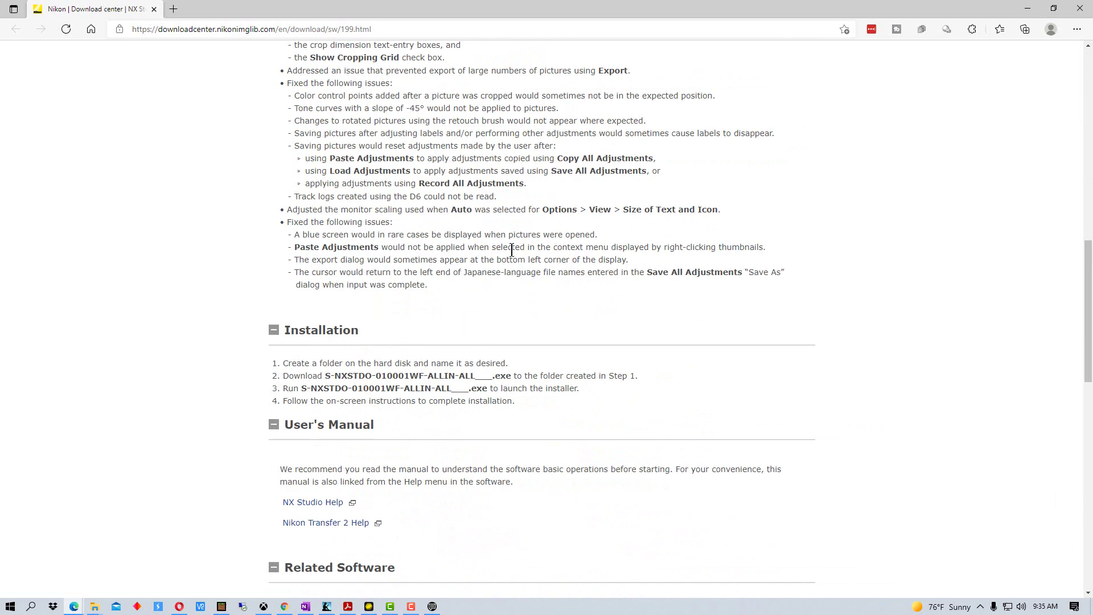
scroll(511, 248, "down", 9)
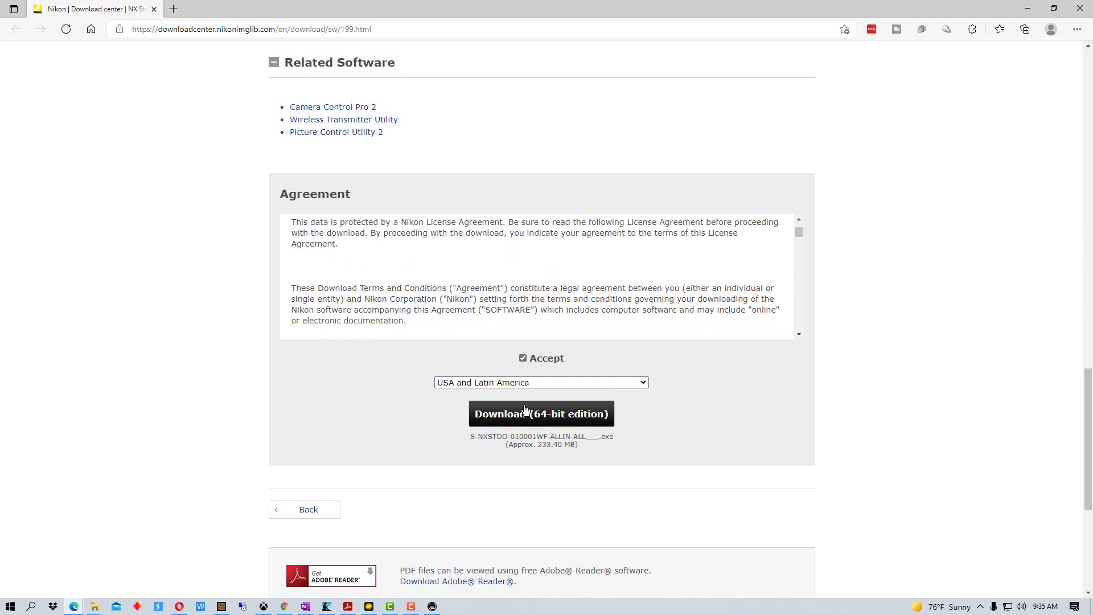
- Set the download region to USA and Latin America for the 64-bit installer
left_click(647, 382)
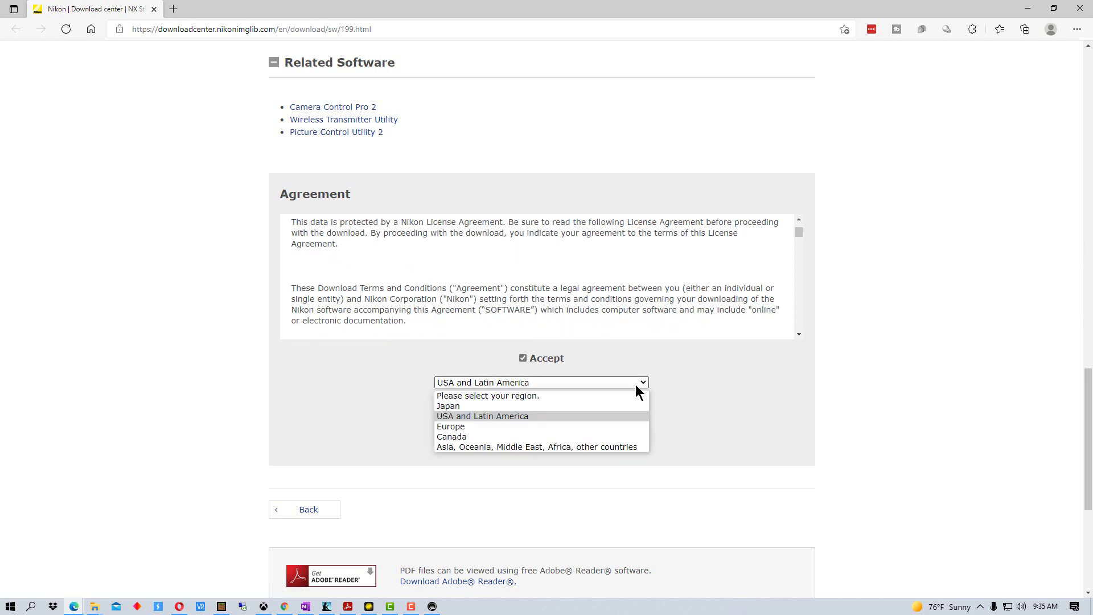
left_click(605, 394)
left_click(648, 383)
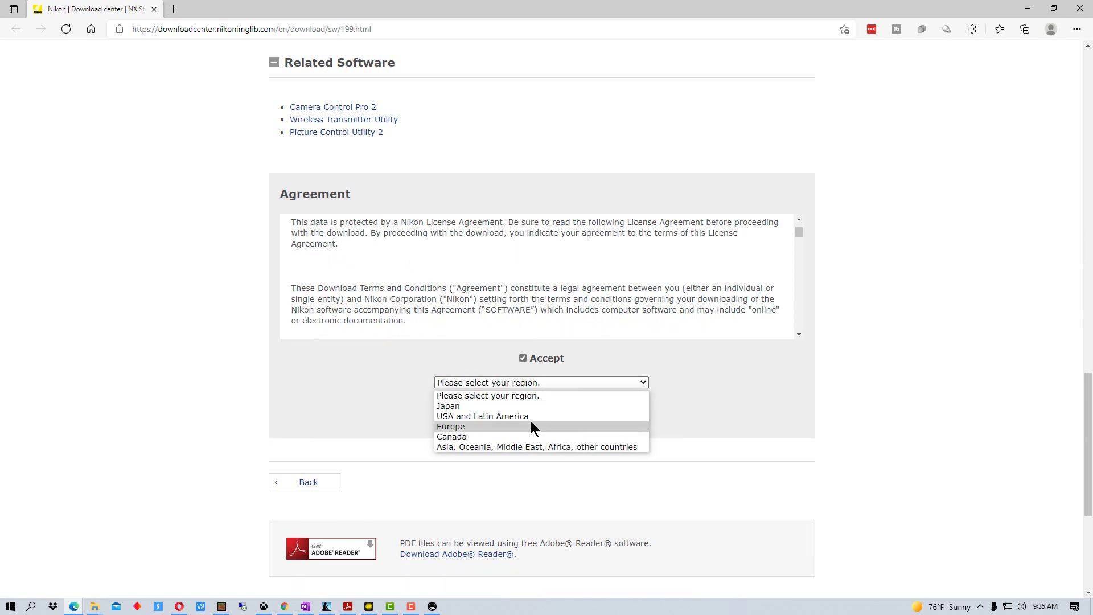
left_click(592, 418)
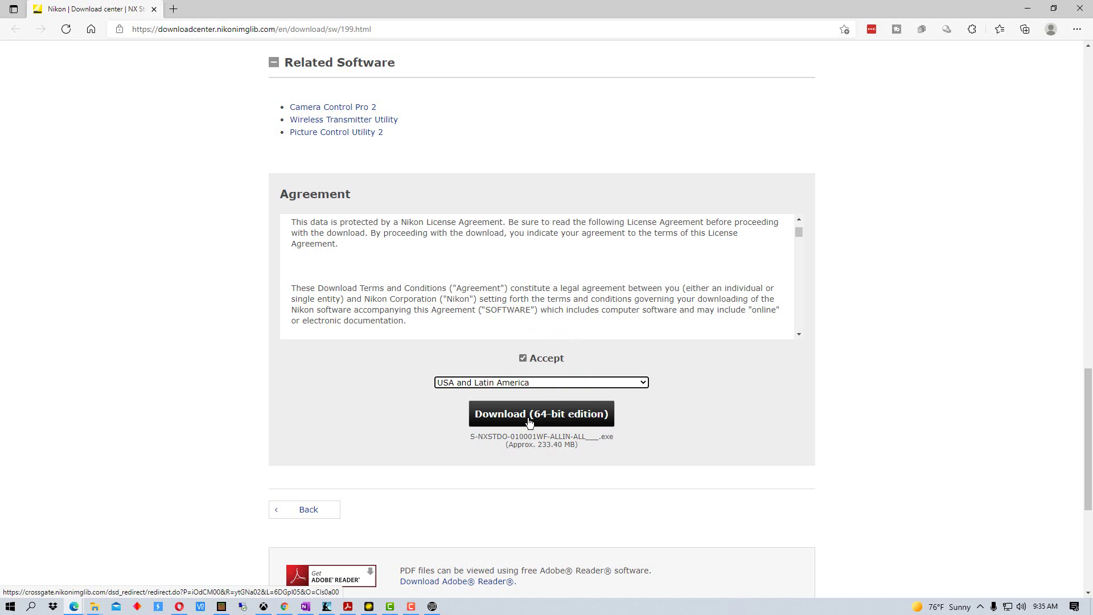
scroll(654, 316, "up", 2)
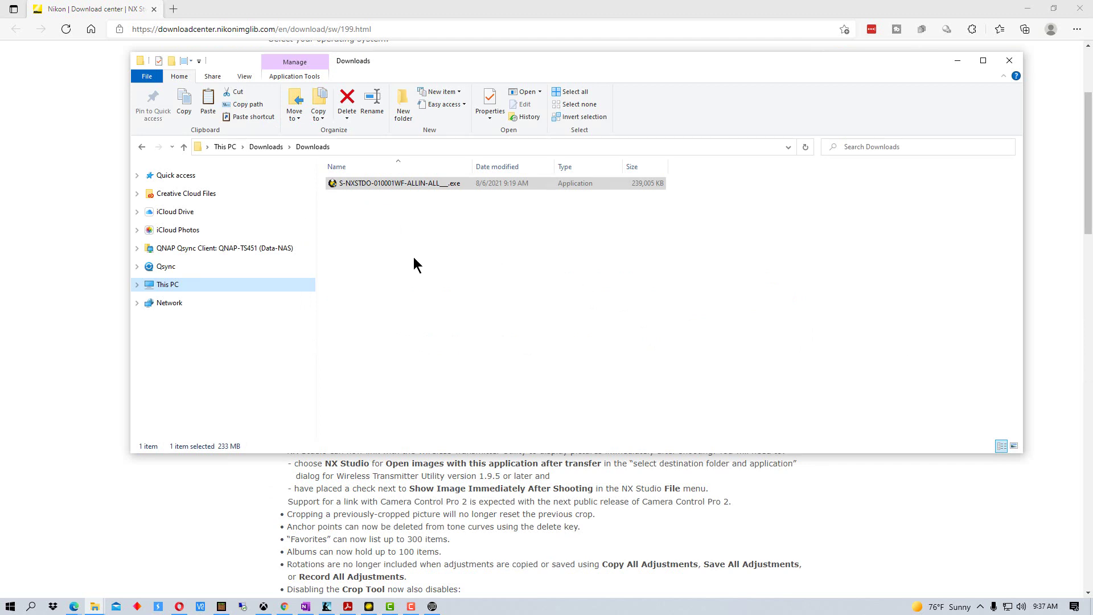
- Run S-NXSTDO-010001WF-ALLIN-ALL___.exe, accept the licence and continue past the Read Me to install
double_click(406, 182)
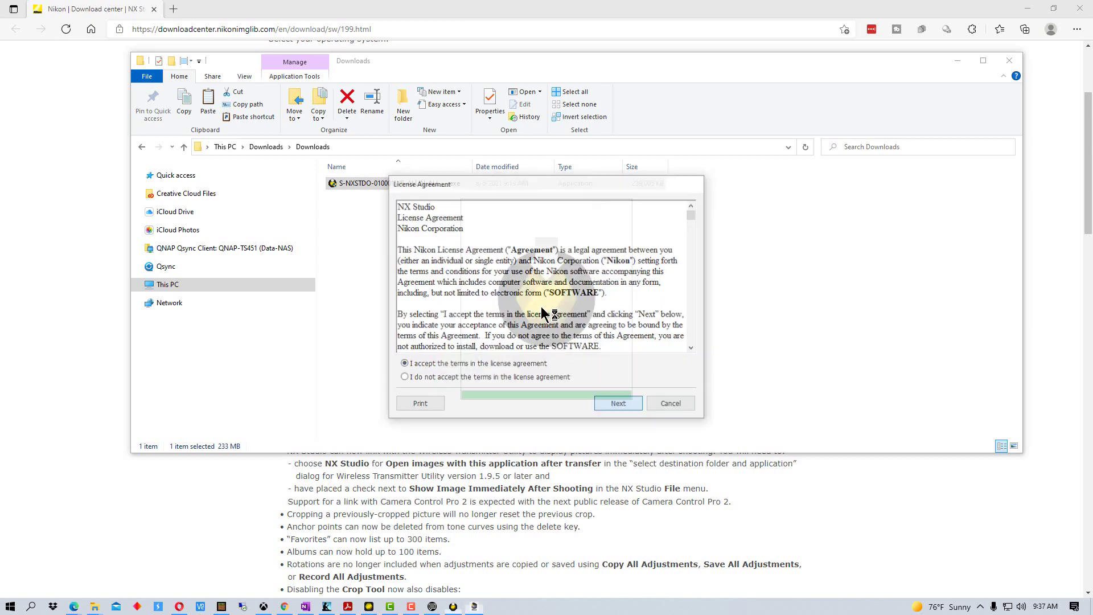
key("Return")
scroll(544, 312, "down", 20)
scroll(543, 312, "down", 3)
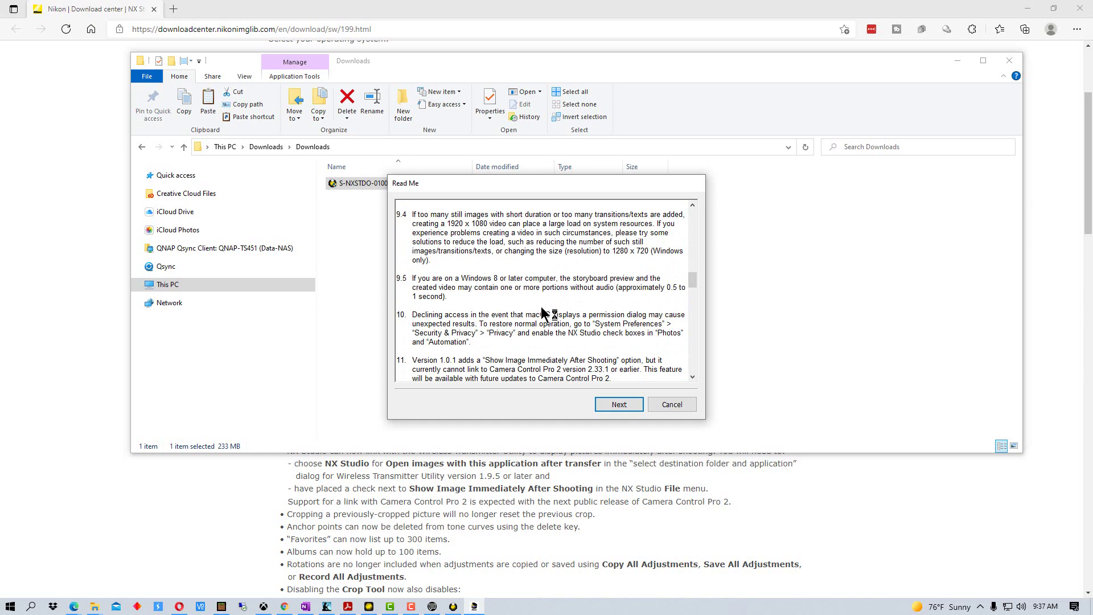
scroll(544, 312, "up", 20)
scroll(544, 312, "up", 3)
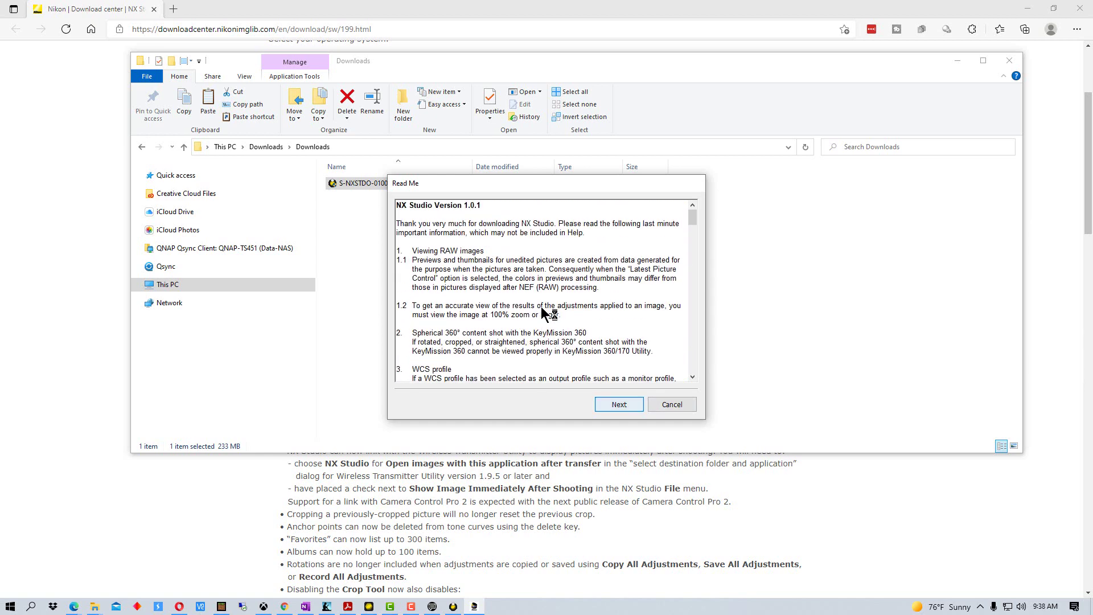
key("Return")
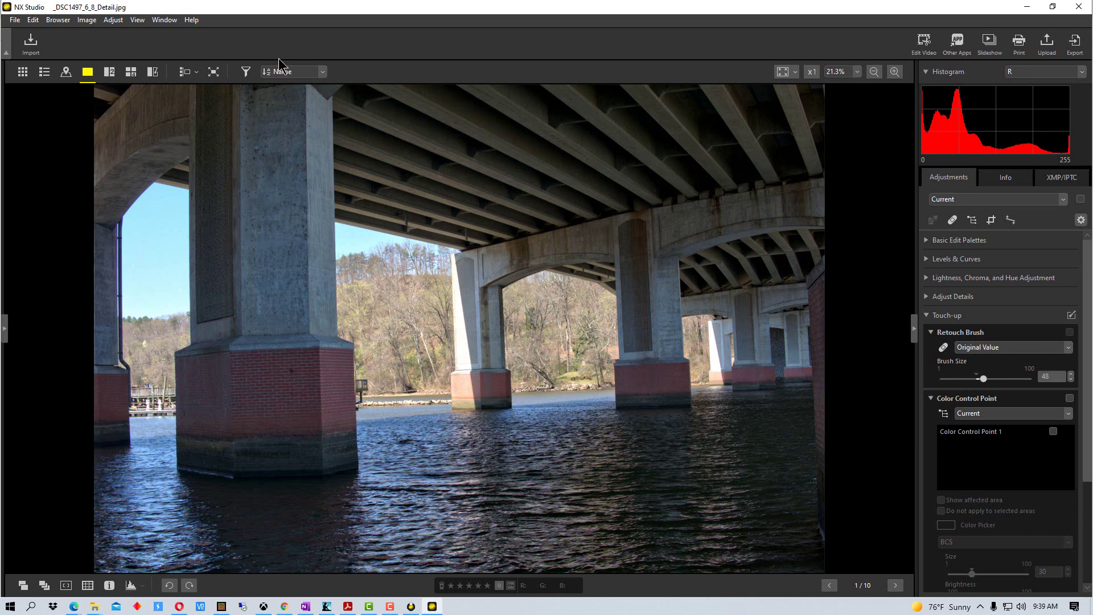
- Show the Help > About splash to confirm NX Studio Ver. 1.0.1 64bit
left_click(190, 20)
left_click(236, 76)
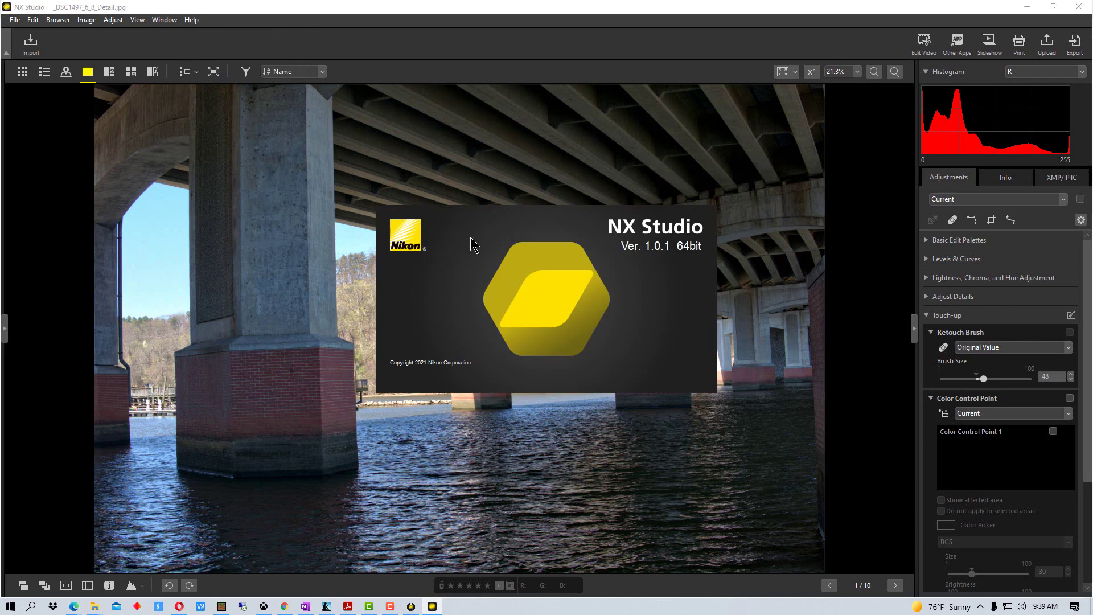